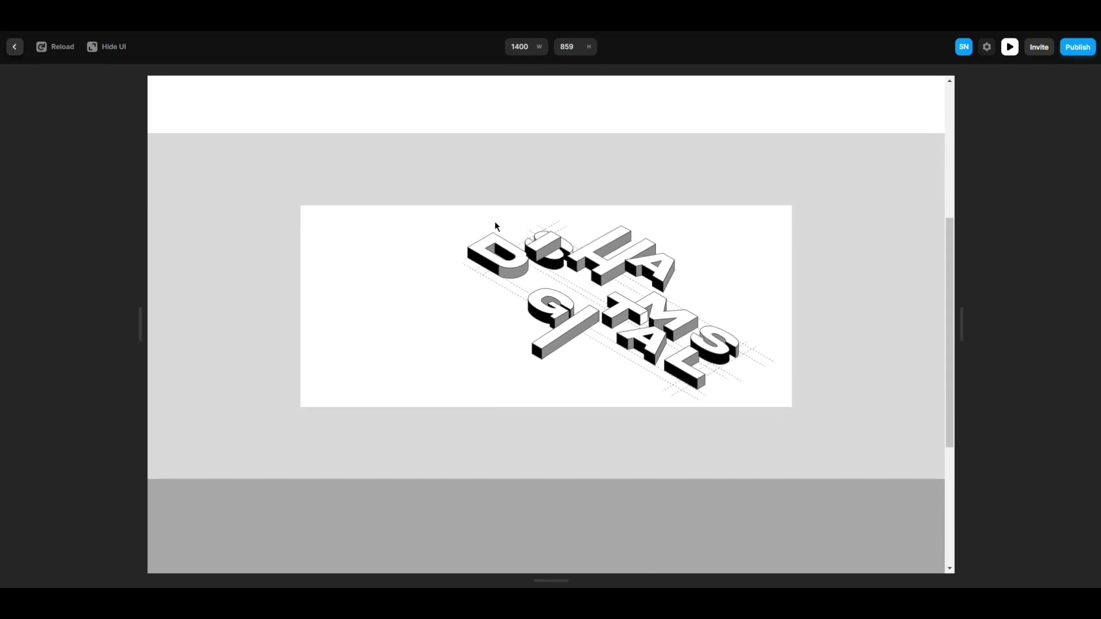
{"action": "scroll", "coordinate": [495, 226], "scroll_direction": "up", "scroll_amount": 1}
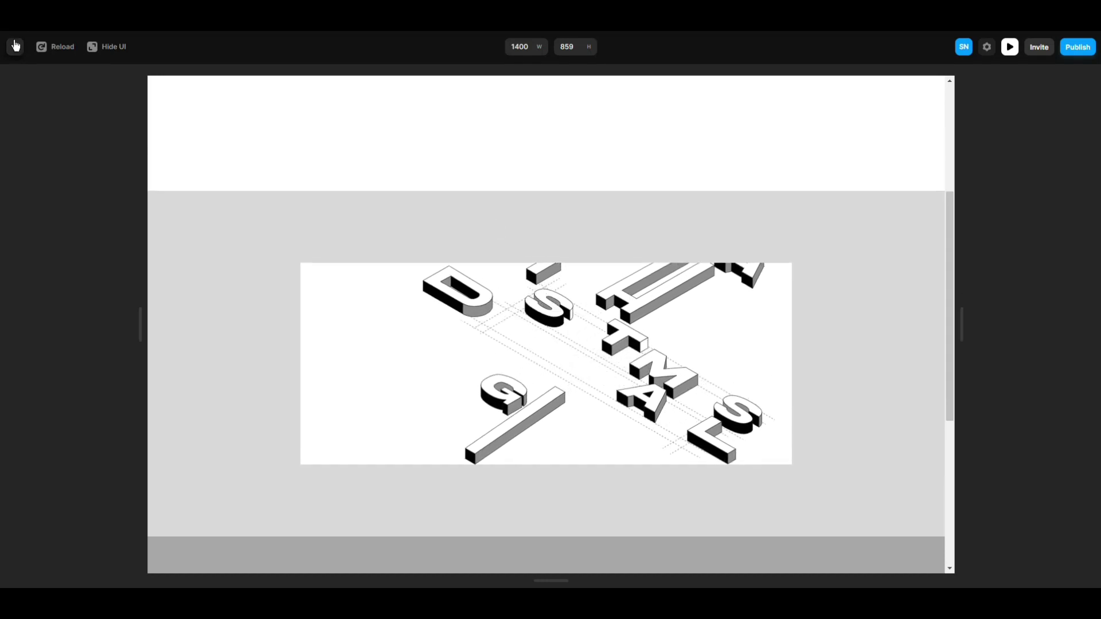
Step: Switch the Desktop page to fixed height and draw a new frame section inside it
{"action": "left_click", "coordinate": [14, 46]}
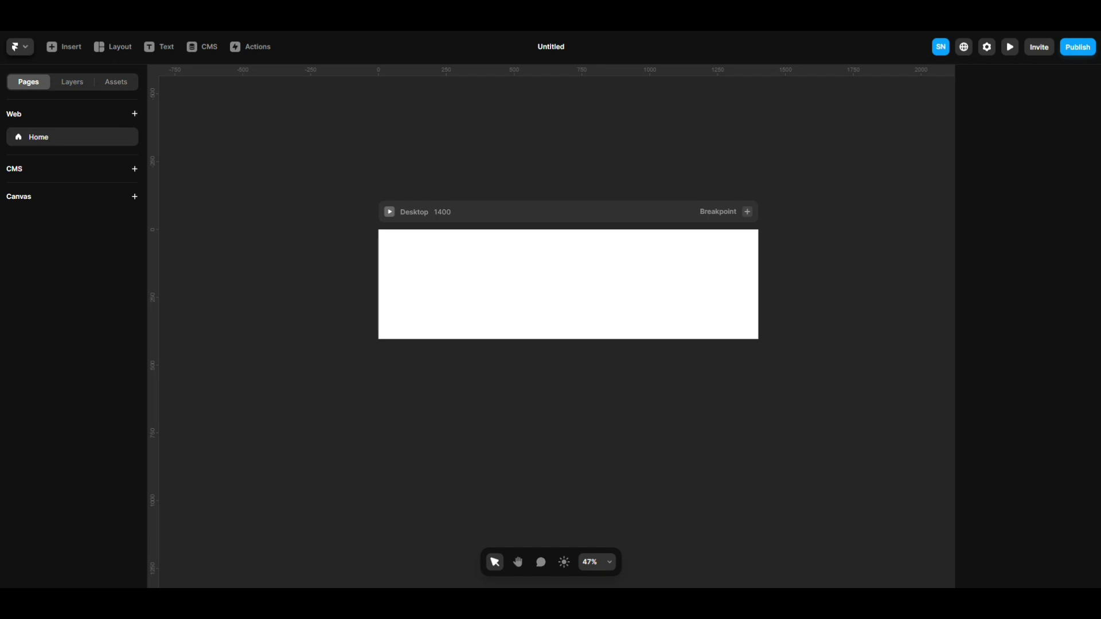
{"action": "left_click", "coordinate": [258, 15]}
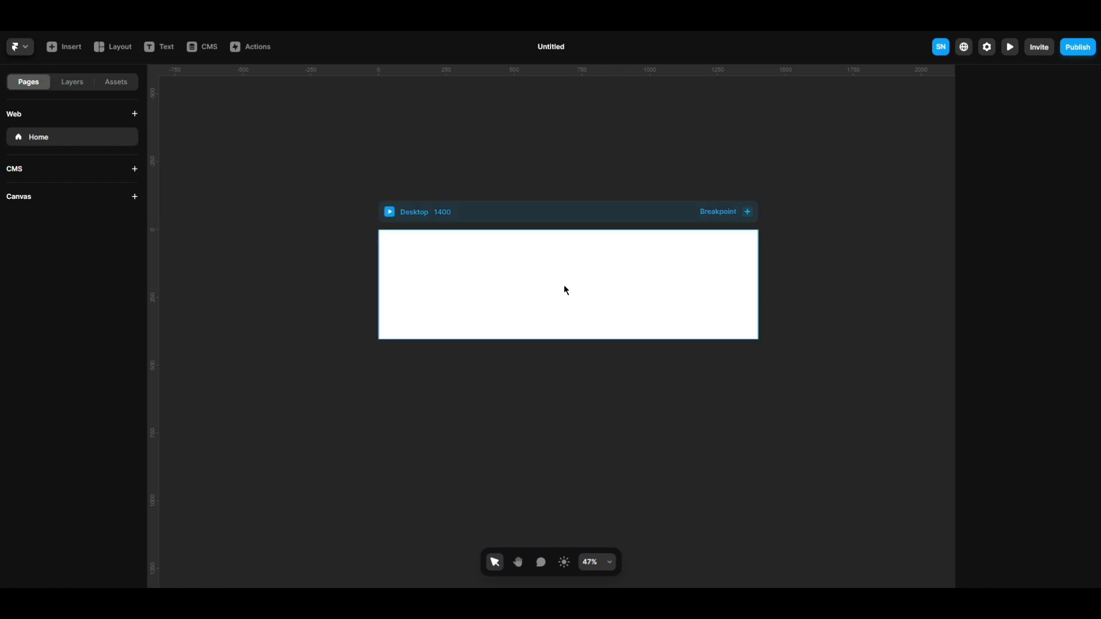
{"action": "left_click", "coordinate": [563, 213]}
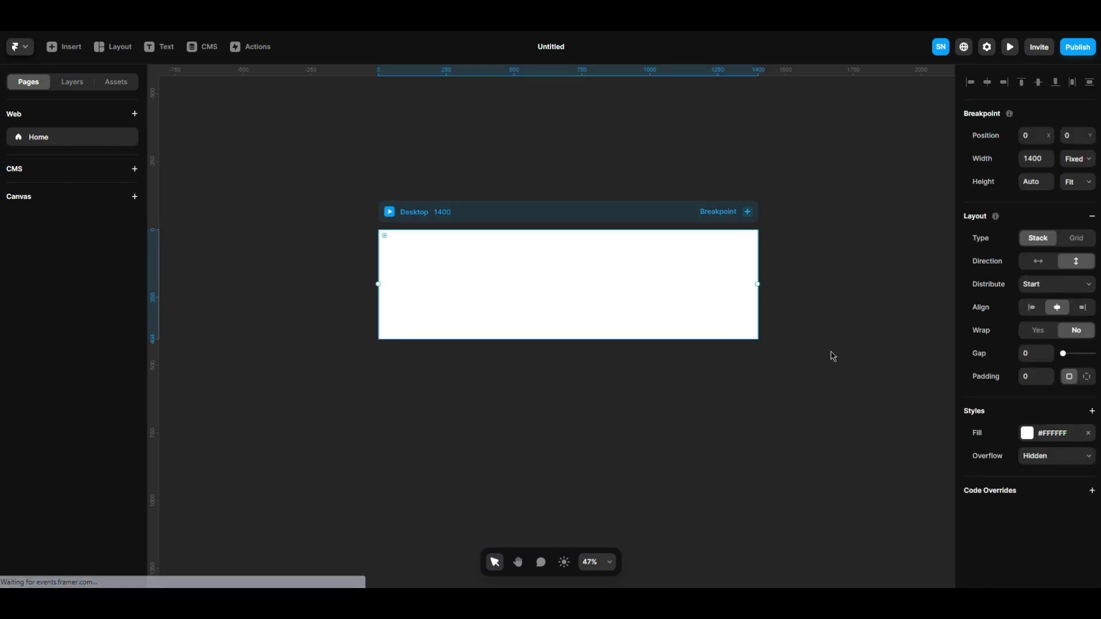
{"action": "left_click", "coordinate": [1089, 217]}
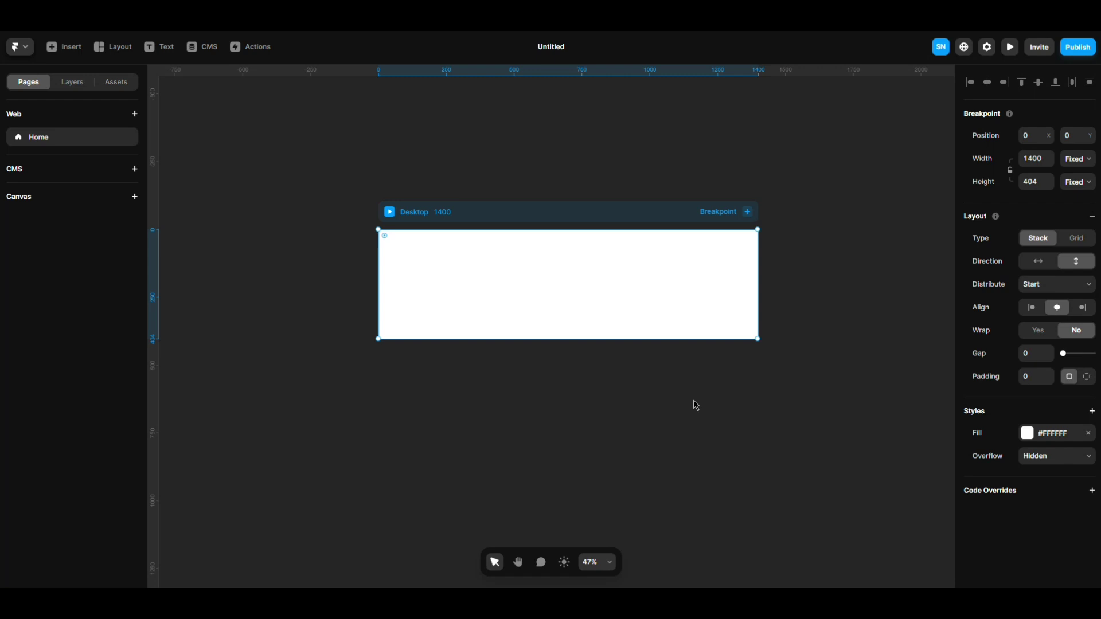
{"action": "left_click", "coordinate": [75, 49]}
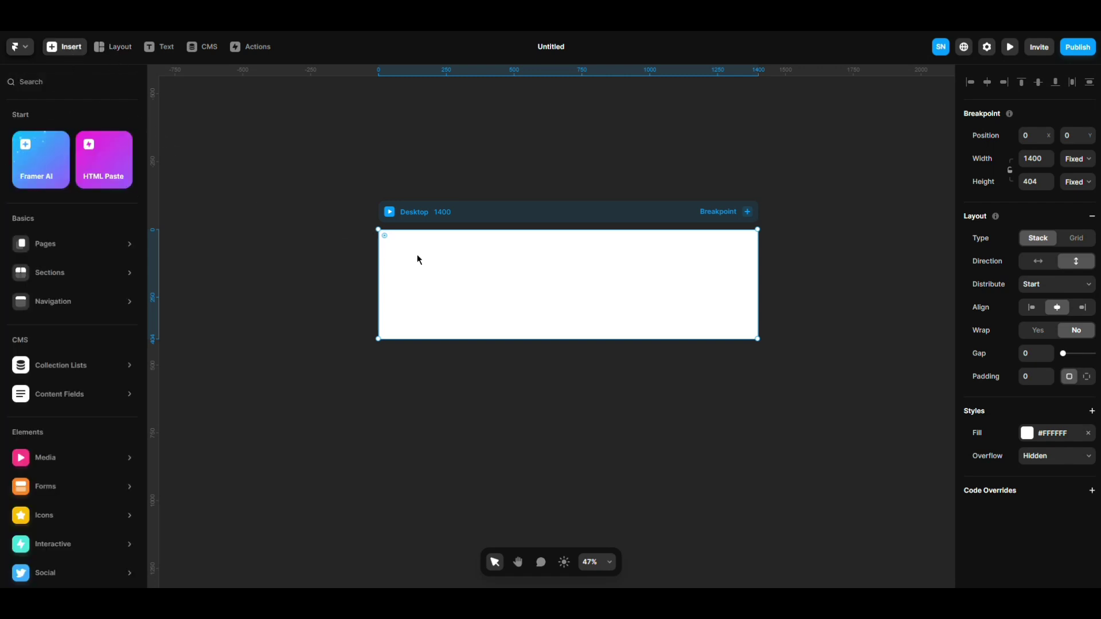
{"action": "left_click", "coordinate": [112, 47]}
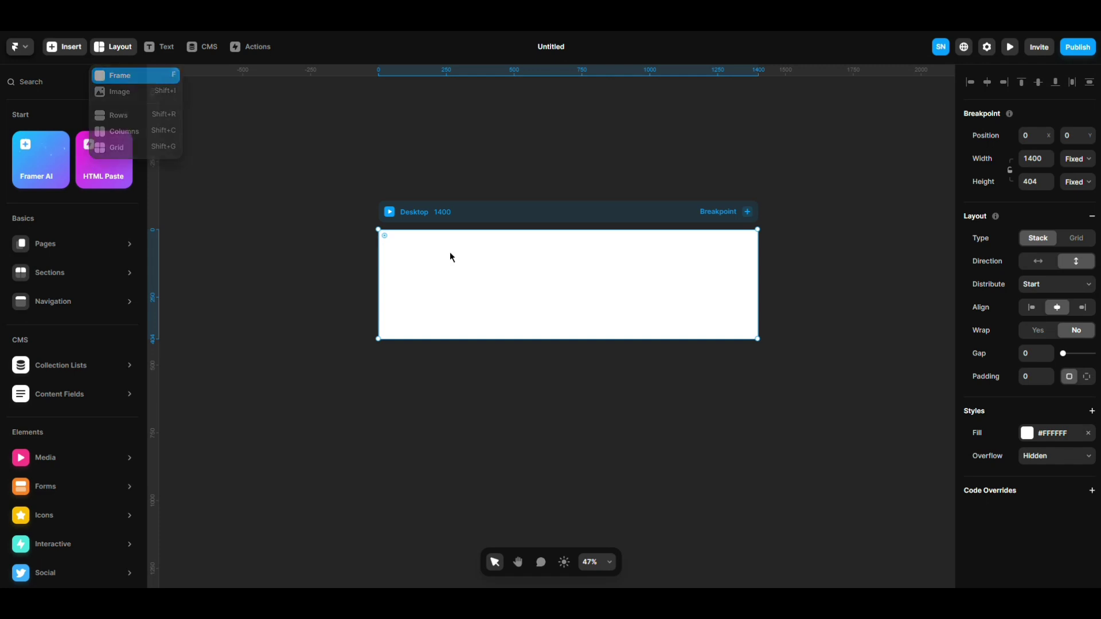
{"action": "left_click_drag", "start_coordinate": [406, 247], "coordinate": [709, 320]}
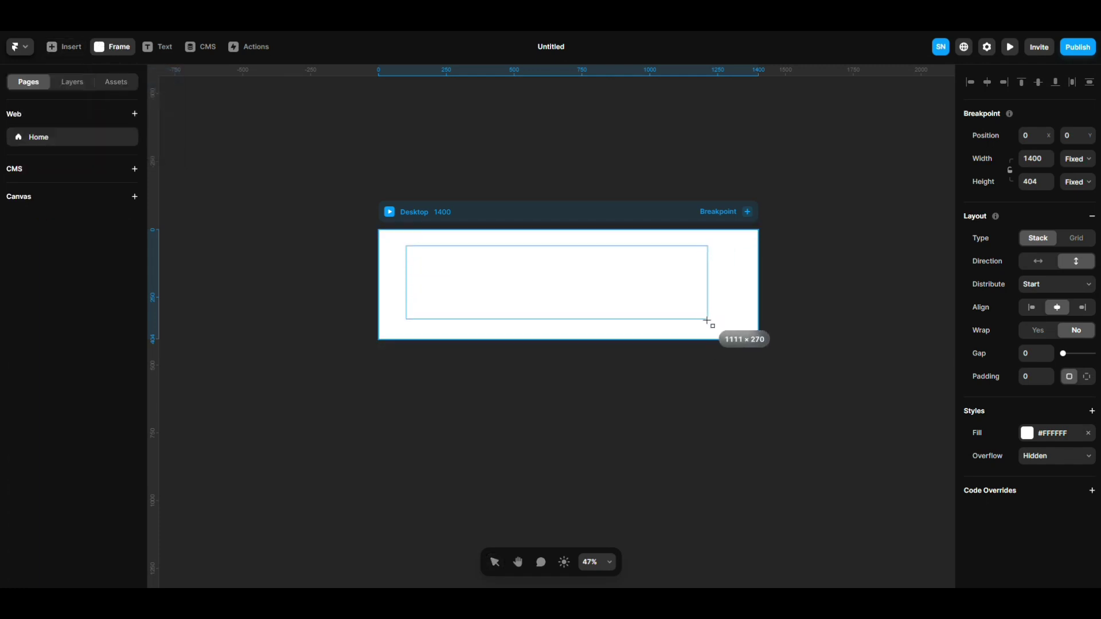
Step: Size the frame to 100% relative width and 600 height, with the page fitting its content
{"action": "left_click", "coordinate": [1077, 249]}
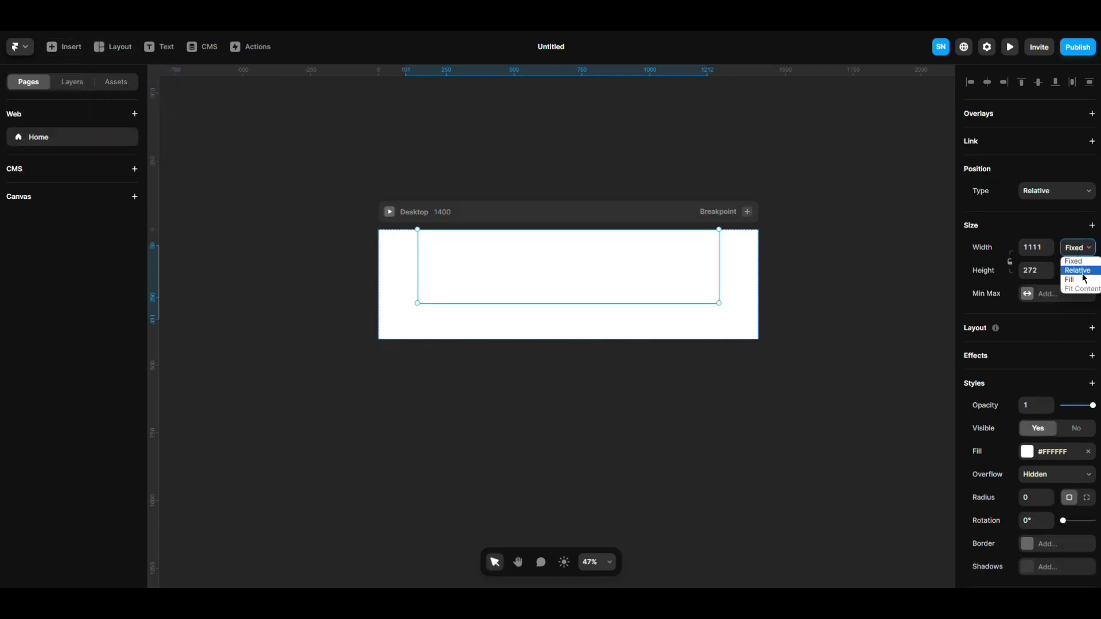
{"action": "left_click", "coordinate": [1083, 270]}
{"action": "left_click", "coordinate": [1038, 249]}
{"action": "type", "text": "100"}
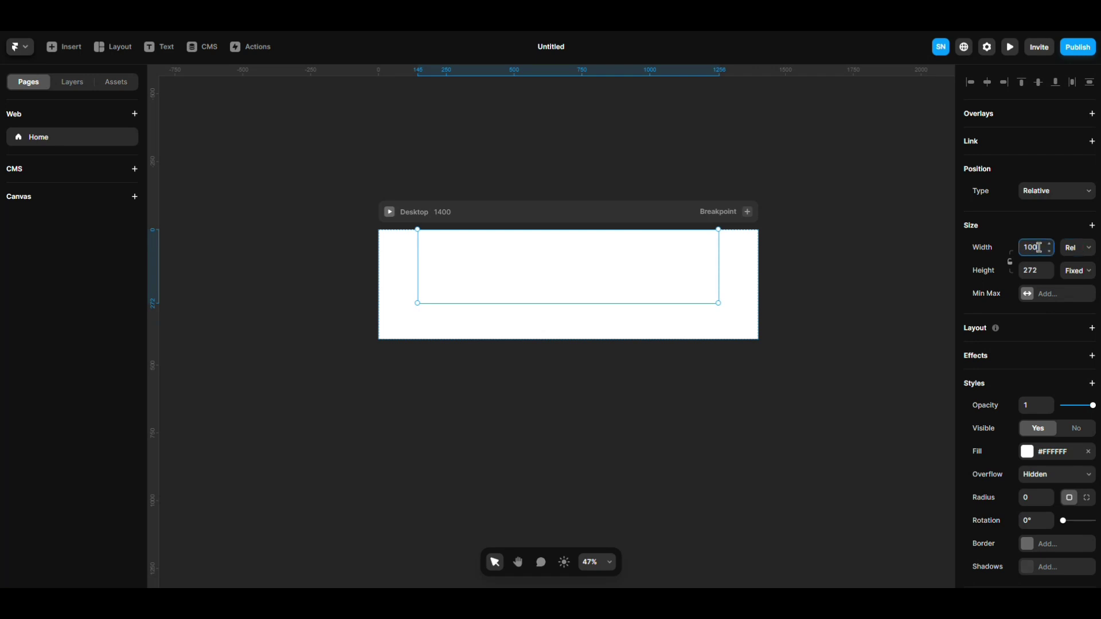
{"action": "key", "text": "Return"}
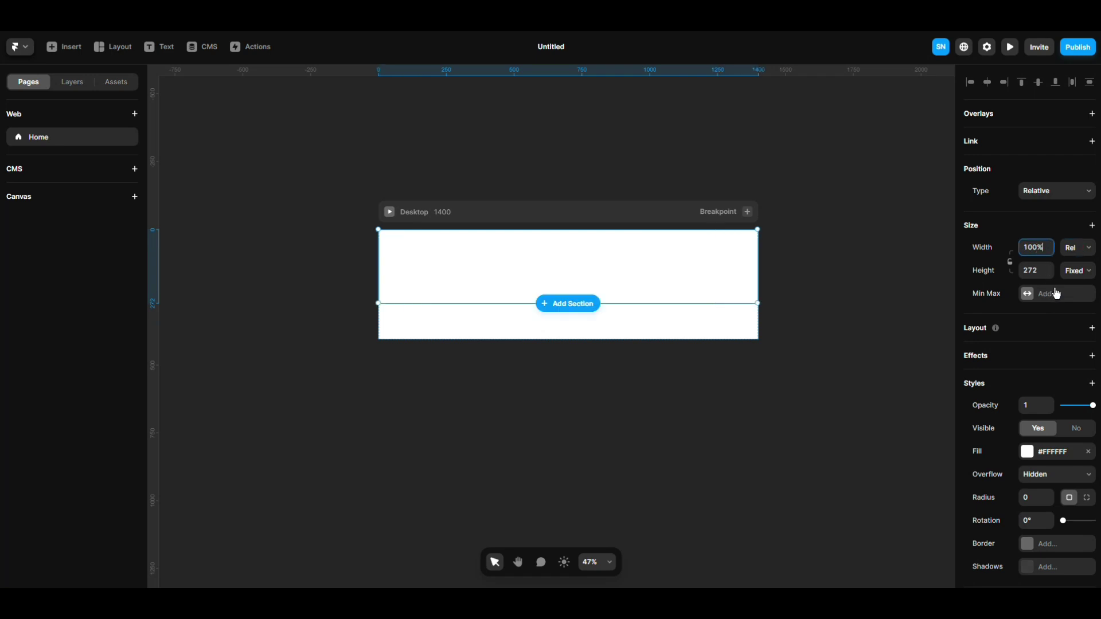
{"action": "left_click", "coordinate": [1034, 272]}
{"action": "type", "text": "600"}
{"action": "key", "text": "Return"}
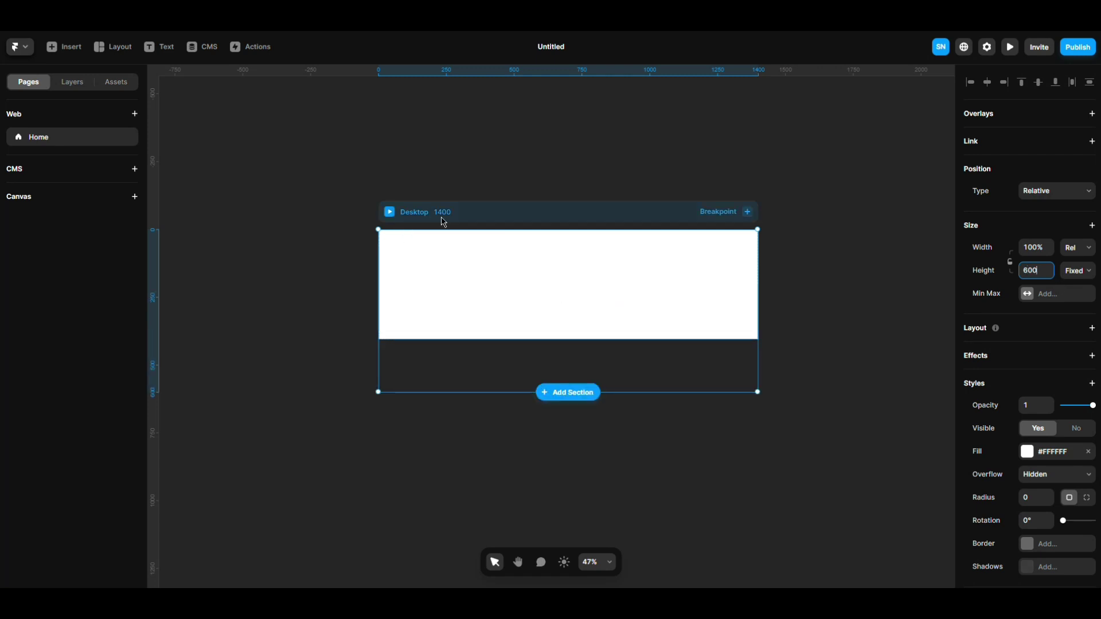
{"action": "left_click", "coordinate": [442, 215]}
{"action": "left_click", "coordinate": [1074, 186]}
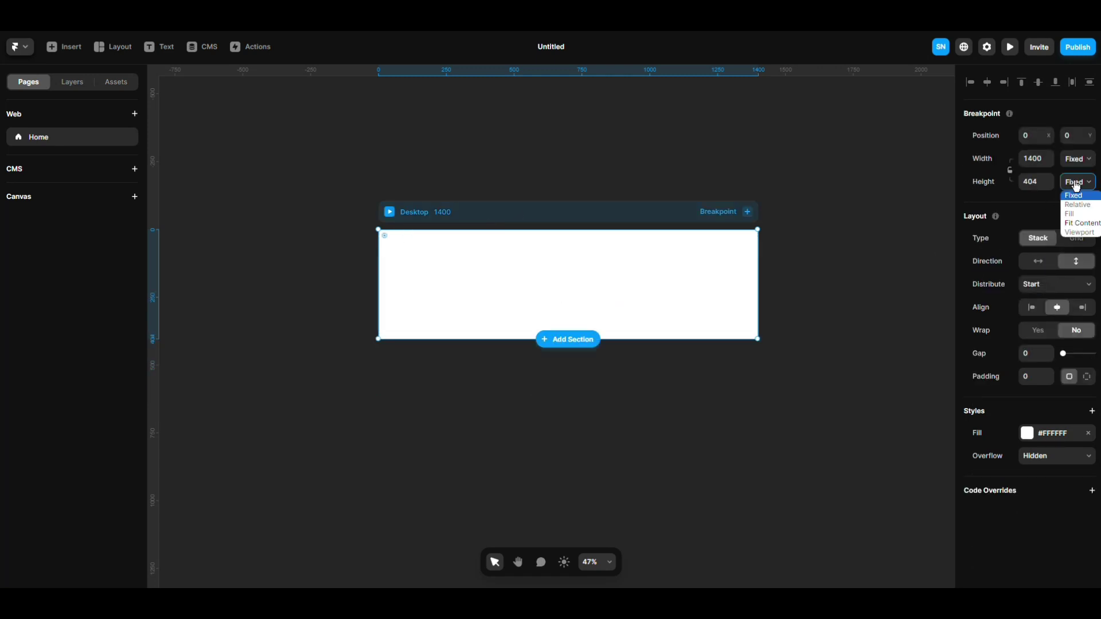
{"action": "left_click", "coordinate": [1082, 226]}
Step: Fill the section pink, duplicate it with Ctrl+D and give the copy a very light pink fill
{"action": "left_click", "coordinate": [608, 327]}
{"action": "left_click", "coordinate": [1027, 450]}
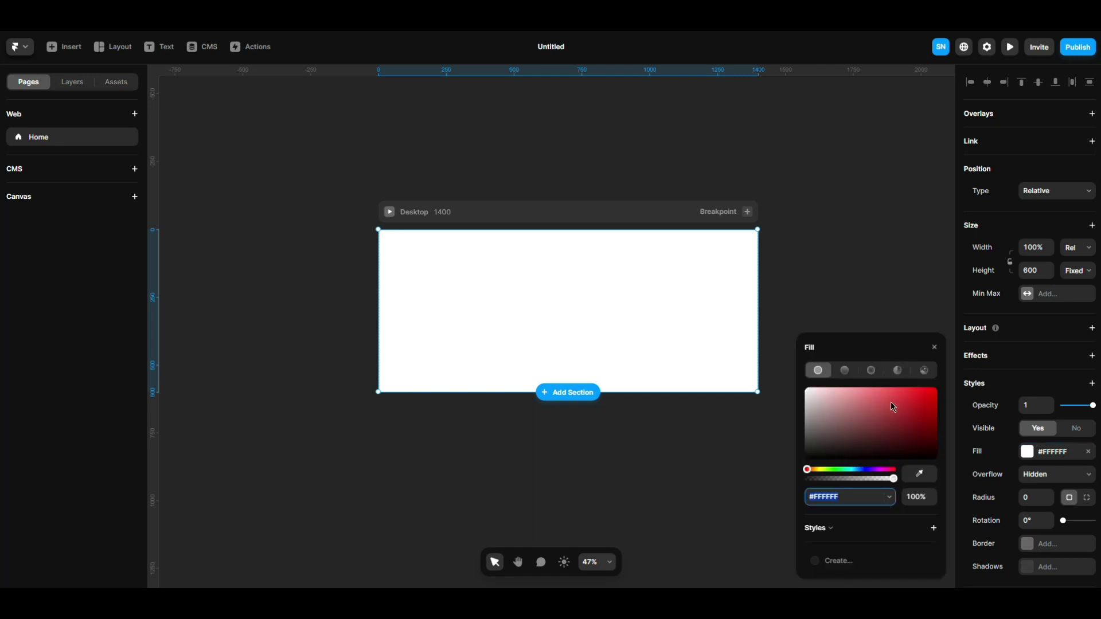
{"action": "left_click", "coordinate": [857, 389]}
{"action": "left_click", "coordinate": [676, 303]}
{"action": "key", "text": "ctrl+d"}
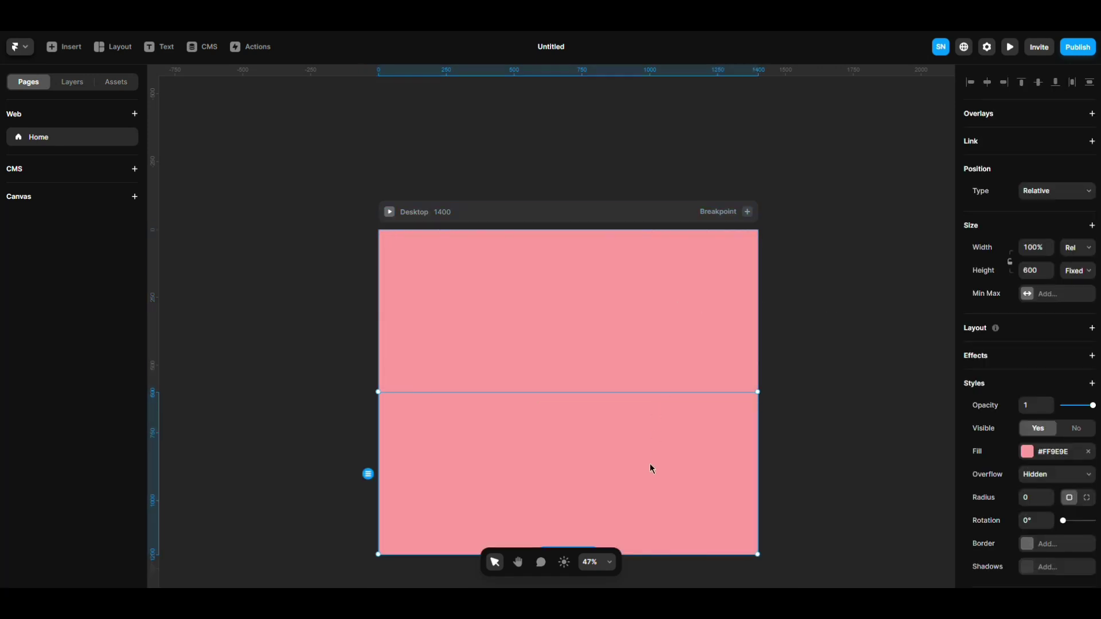
{"action": "left_click", "coordinate": [1027, 452]}
{"action": "left_click_drag", "start_coordinate": [857, 413], "coordinate": [818, 388]}
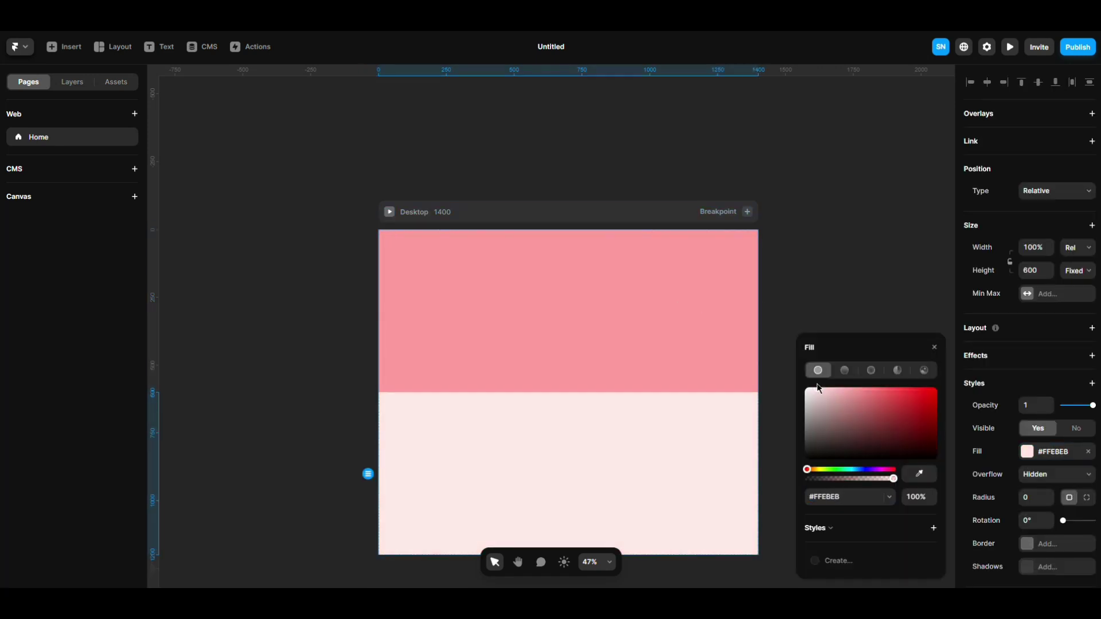
{"action": "left_click", "coordinate": [791, 273]}
Step: Add a Lottie element to the grey section, widen it to 853 px and set its source to file upload
{"action": "left_click", "coordinate": [69, 46]}
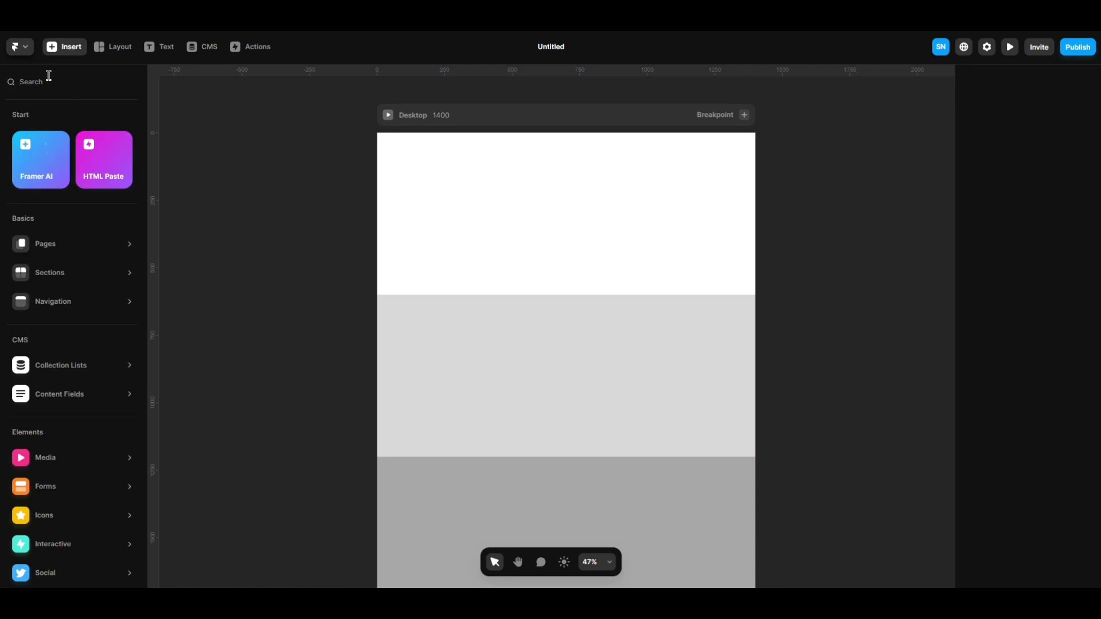
{"action": "type", "text": "lott"}
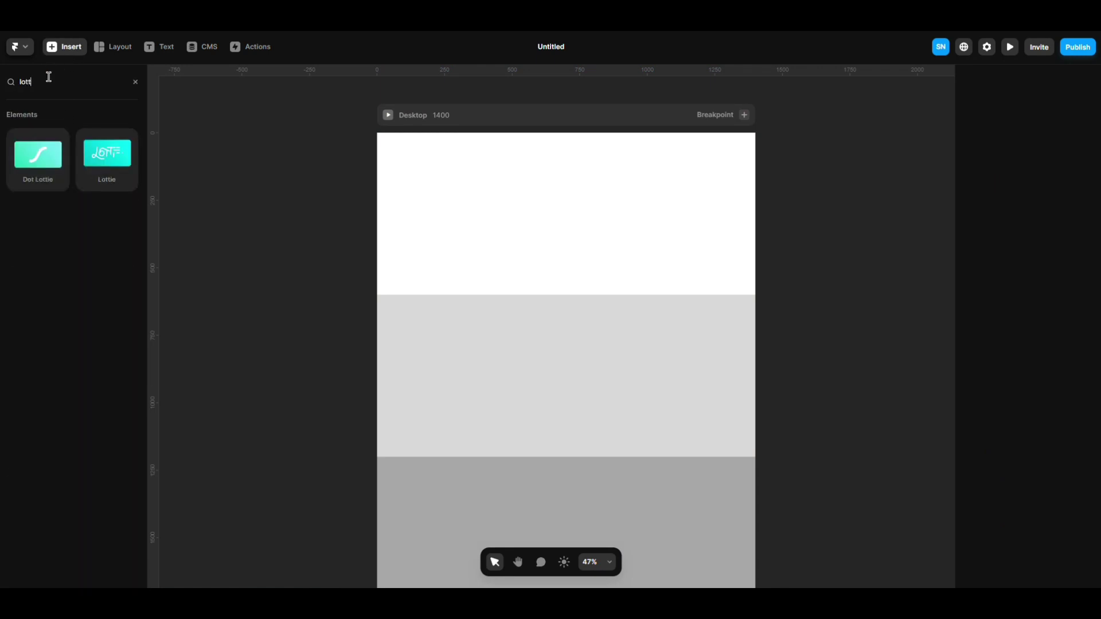
{"action": "left_click_drag", "start_coordinate": [110, 165], "coordinate": [566, 373]}
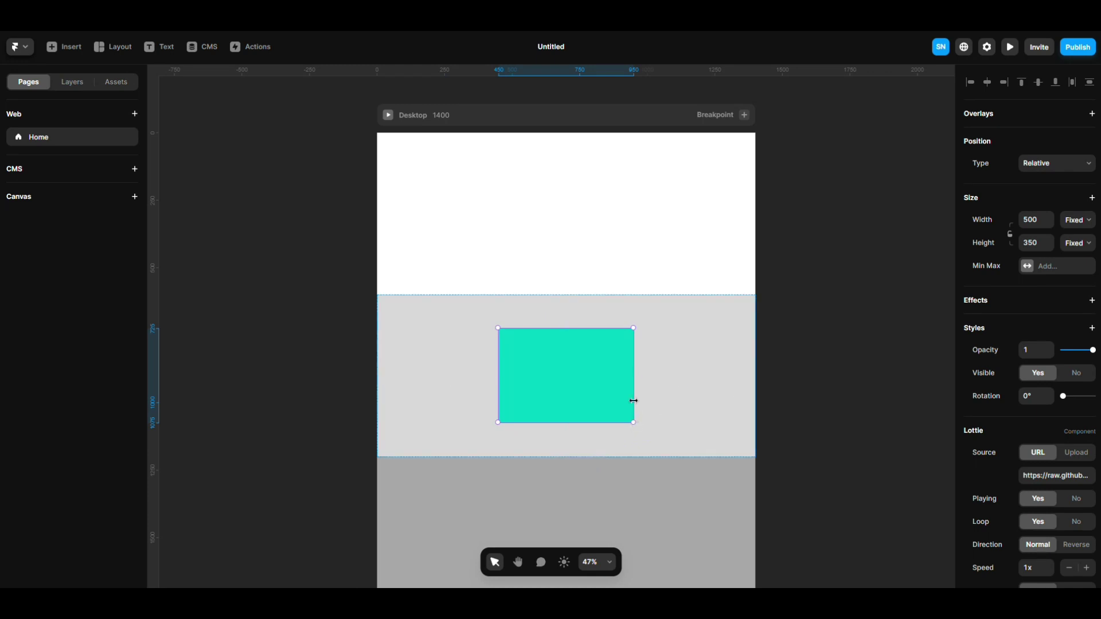
{"action": "left_click_drag", "start_coordinate": [634, 399], "coordinate": [728, 400]}
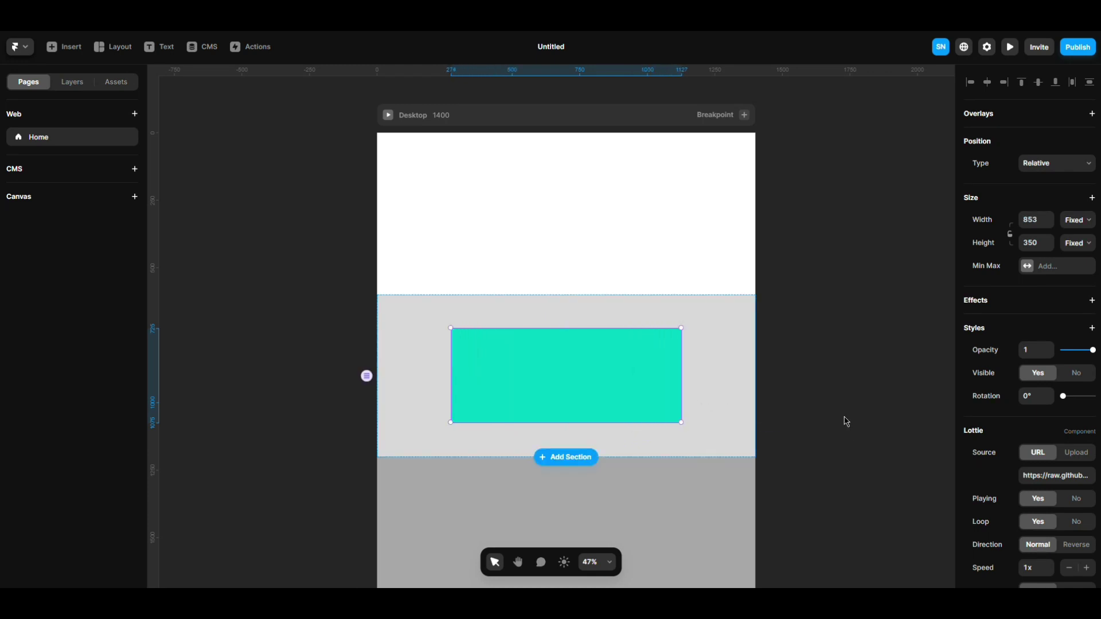
{"action": "scroll", "coordinate": [1004, 364], "scroll_direction": "down", "scroll_amount": 3}
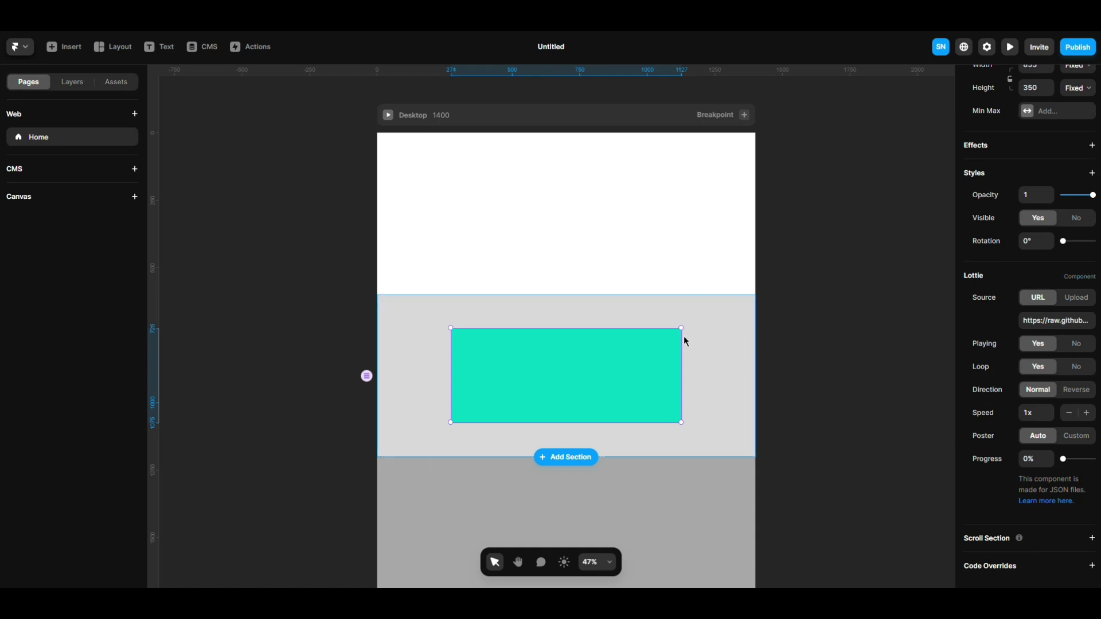
{"action": "left_click", "coordinate": [715, 330]}
{"action": "left_click", "coordinate": [601, 371]}
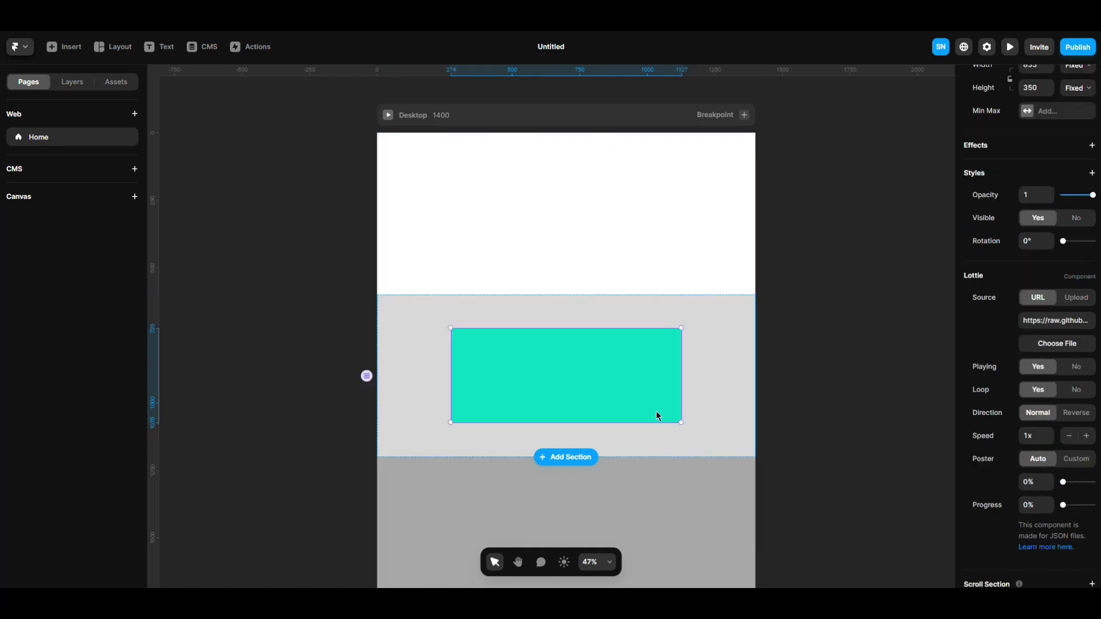
{"action": "scroll", "coordinate": [1057, 255], "scroll_direction": "up", "scroll_amount": 3}
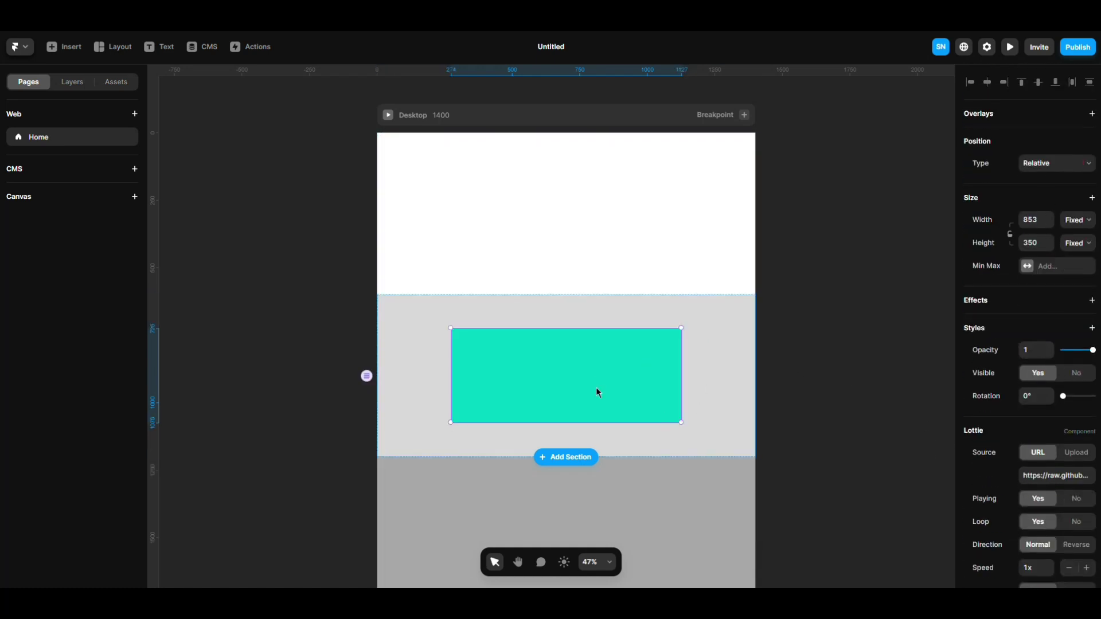
{"action": "left_click", "coordinate": [1070, 455]}
{"action": "scroll", "coordinate": [1066, 430], "scroll_direction": "down", "scroll_amount": 3}
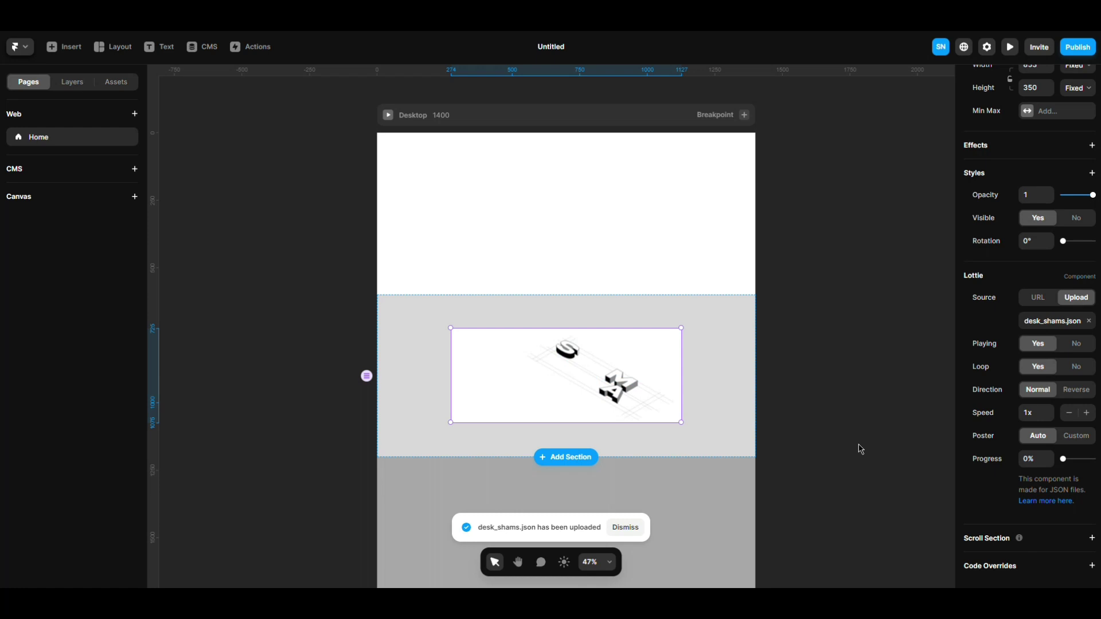
Step: Turn off Playing and Loop for the uploaded desk_shams.json Lottie animation
{"action": "left_click", "coordinate": [1076, 345]}
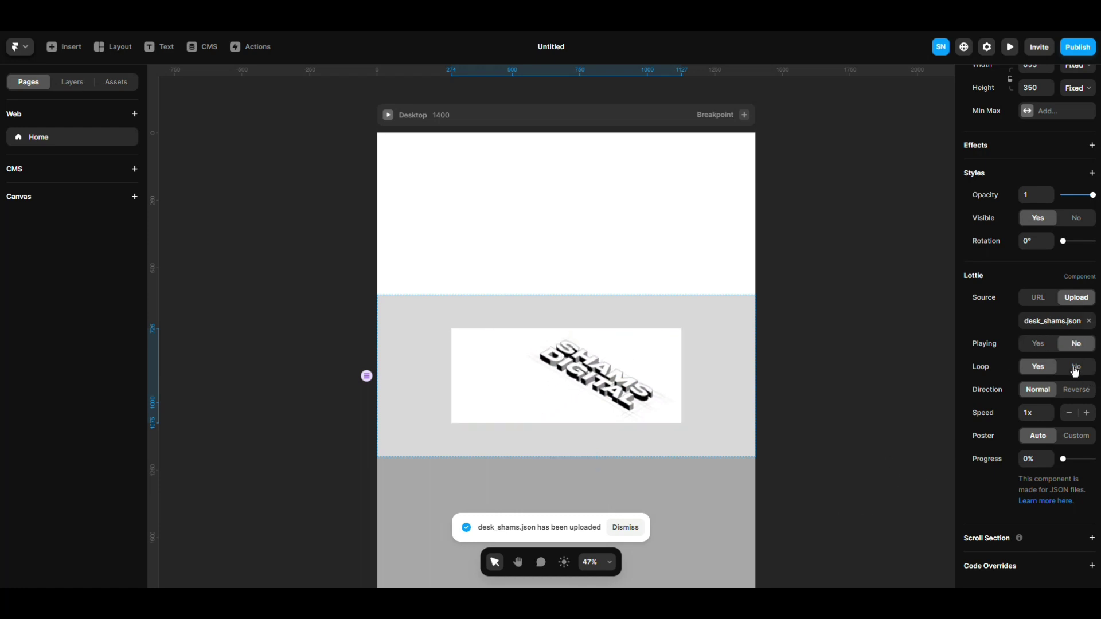
{"action": "left_click", "coordinate": [1076, 369]}
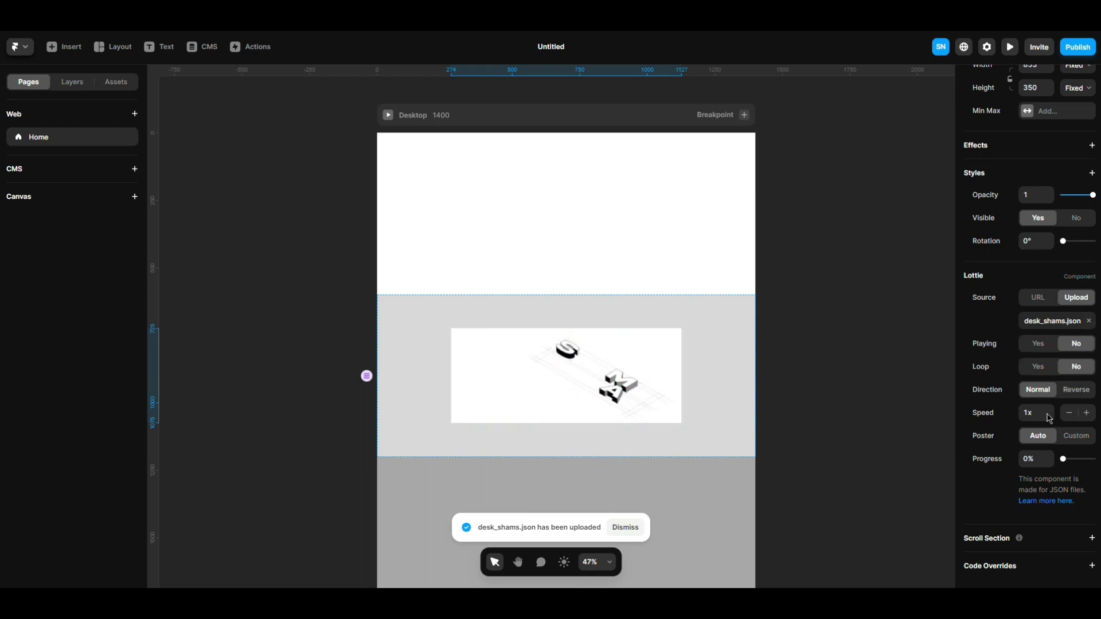
Step: Create a new code override file named New_lott.tsx from the Code Overrides panel
{"action": "left_click", "coordinate": [1092, 568]}
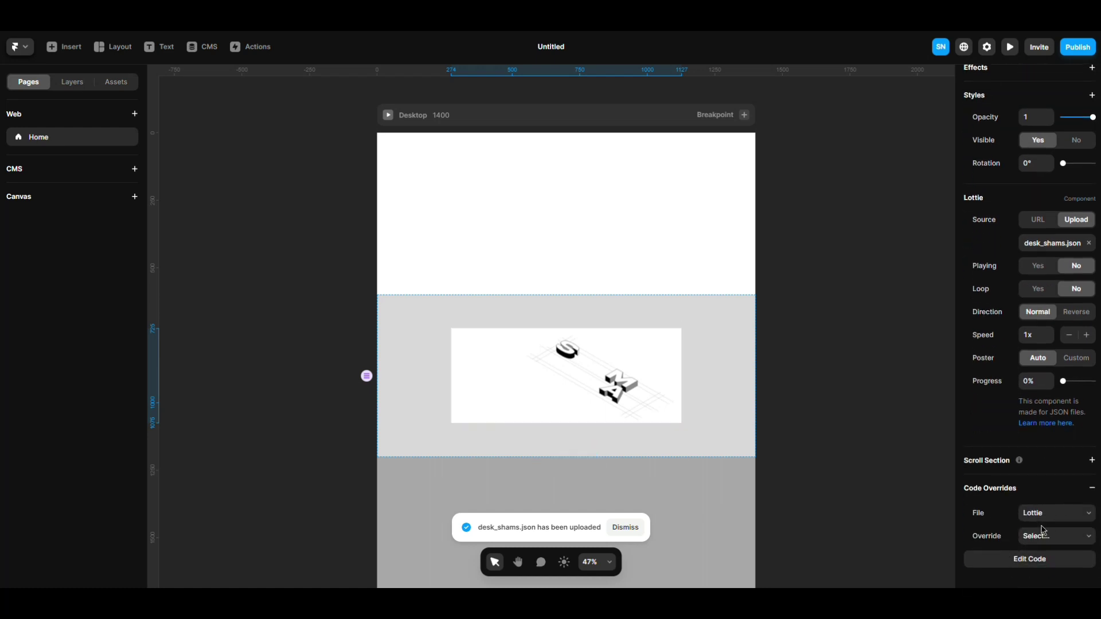
{"action": "left_click", "coordinate": [1047, 516]}
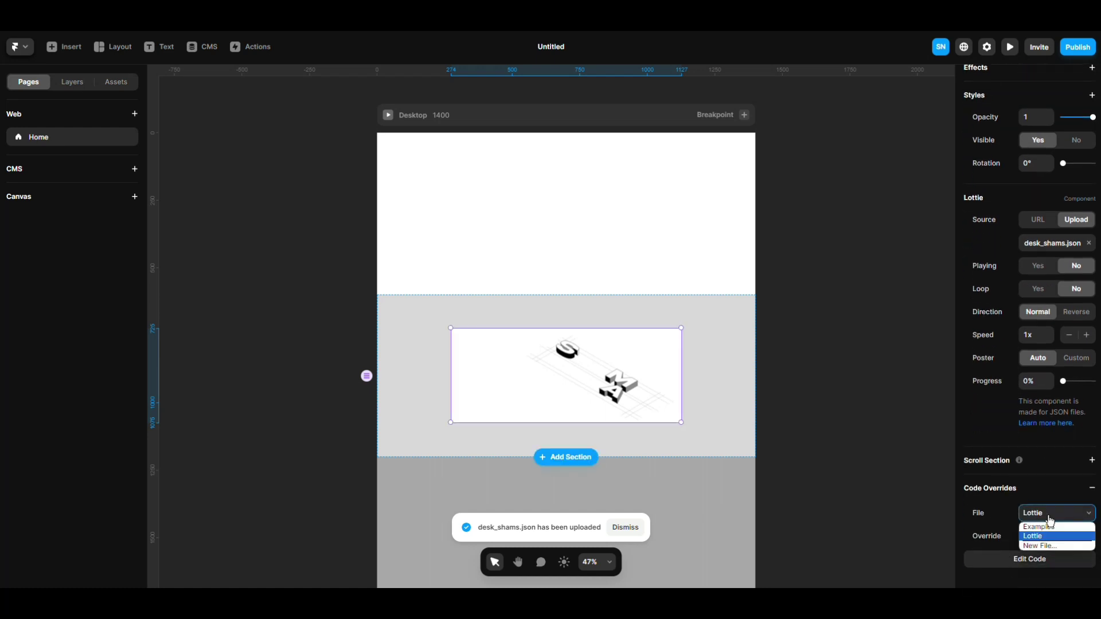
{"action": "left_click", "coordinate": [1047, 547]}
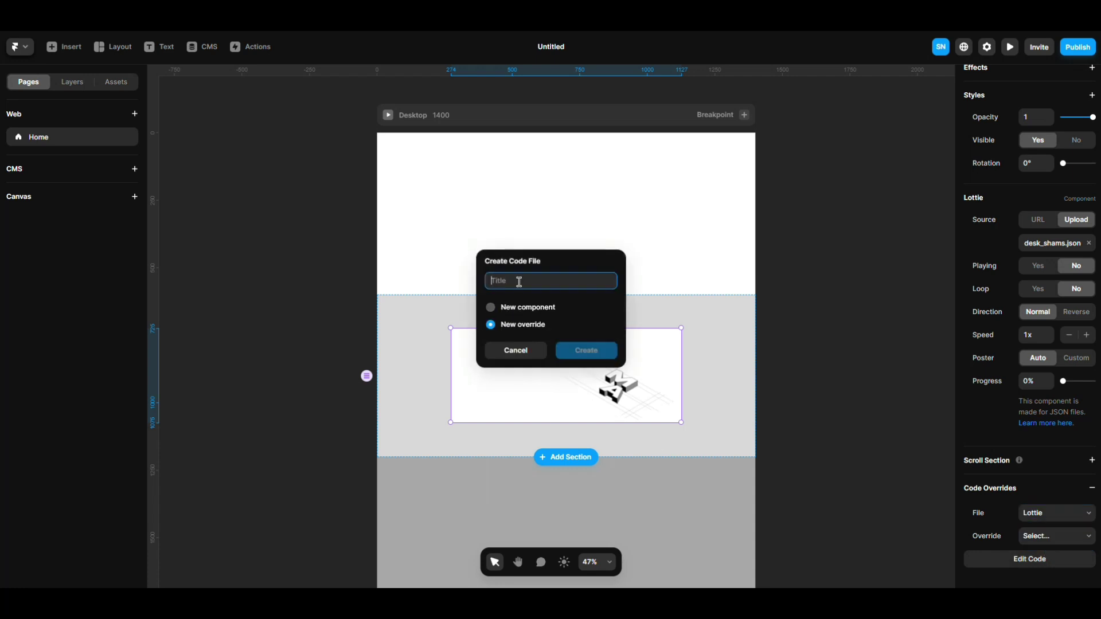
{"action": "type", "text": "new lott"}
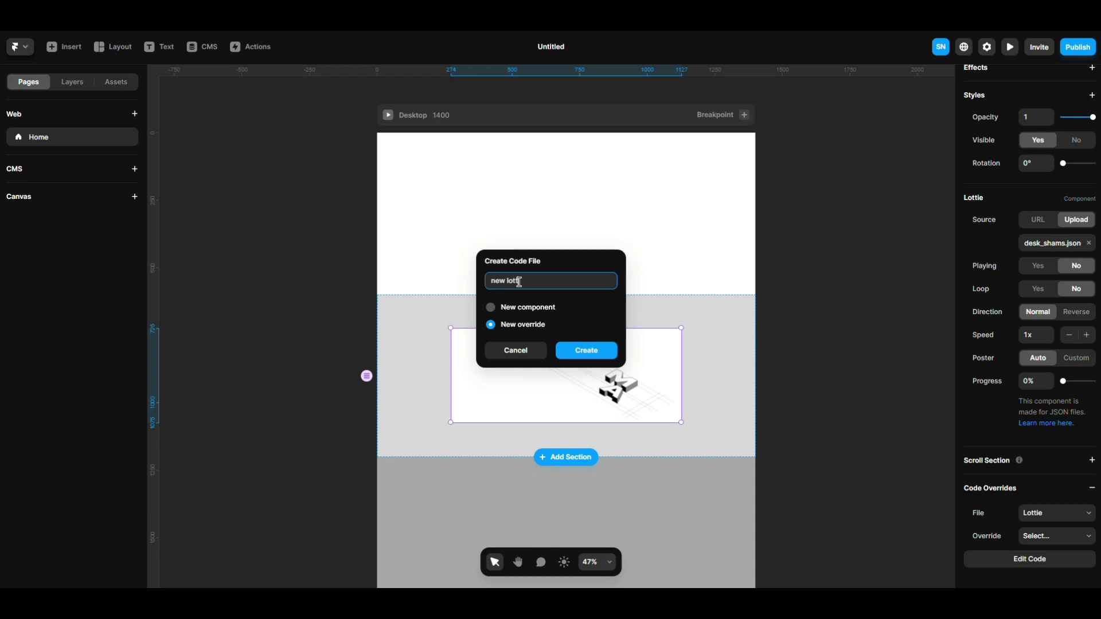
{"action": "key", "text": "Return"}
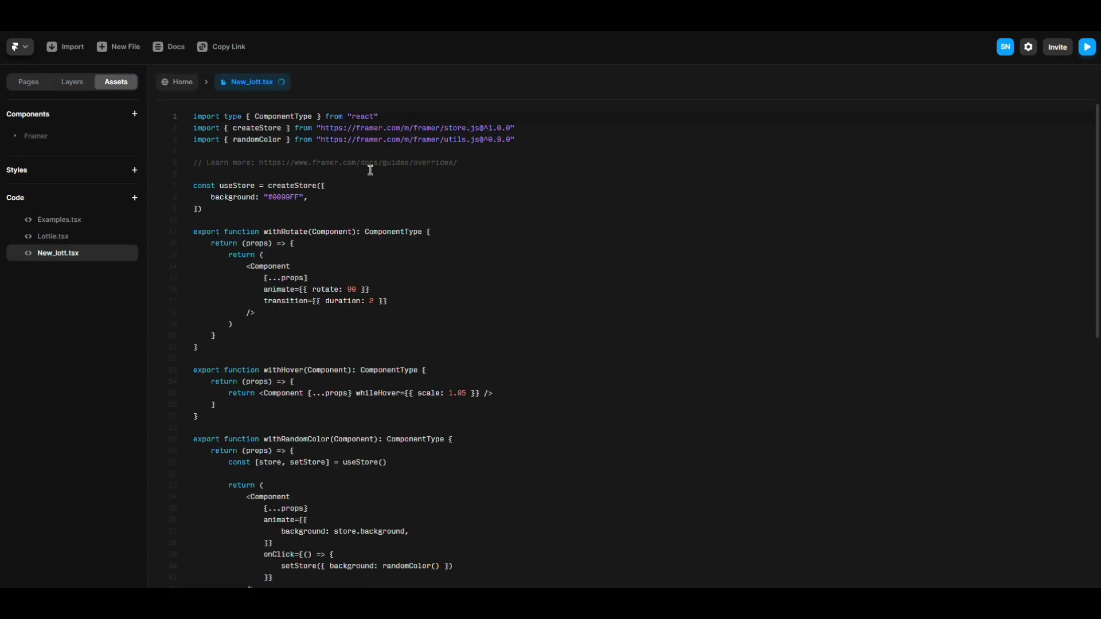
Step: Replace the starter code with the pasted withScrolledProgressInView scroll-driven Lottie override
{"action": "left_click", "coordinate": [424, 217]}
{"action": "key", "text": "ctrl+a"}
{"action": "type", "text": "import type { ComponentType } from \"react\" import { createRef, useEffect, useRef } from \"react\" import { useScroll, useTransform, useSpring } from \"framer-motion\"  // Scrub through a Lottie animation by scrolling while it is in view export function withScrolledProgressInView(Component): ComponentType {     return (props: any) => {         const ref = useRef(null)          const { scrollYProgress } = useScroll({             target: ref,             offset: [\"end\", \"start\"],             layoutEffect: false, // fix required for sticky elements         })          const animationSpeed = useSpring(scrollYProgress, {             stiffness: 20,             damping: 20,             //mass: 3.7,         })          return (             <div ref={ref} style={props.style}>                 <Component {...props} progress={animationSpeed} />             </div>         )     } }  //        const animationProgress = useTransform(scrollYProgress, { //            easing: \"easeInOut\", //            outputRange: [0, 1], //        })"}
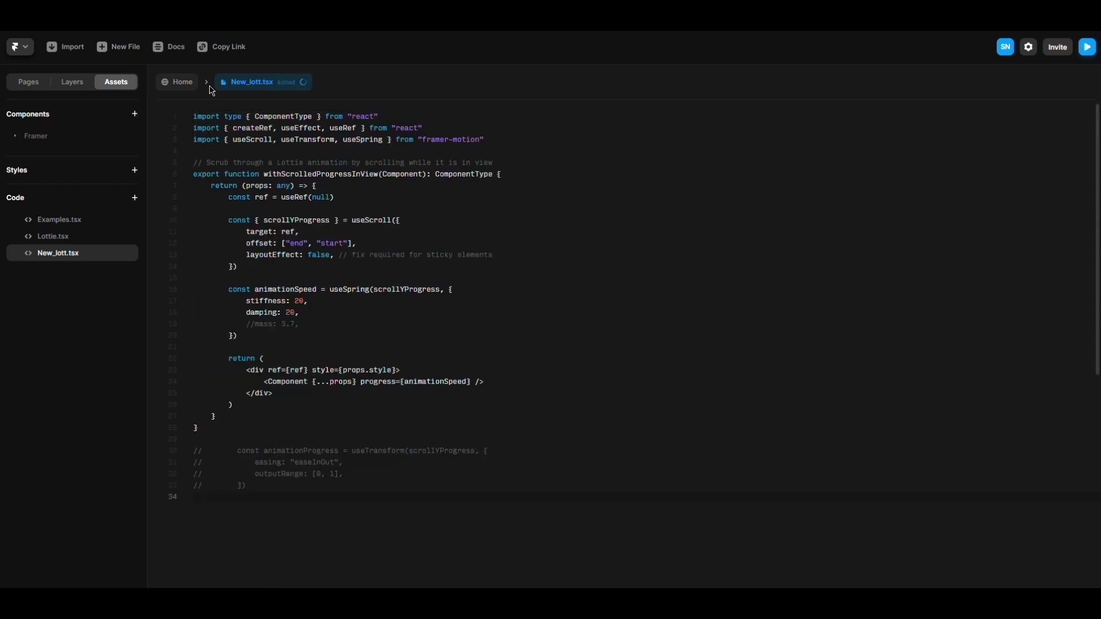
Step: Assign the Lottie component the New_lott file with the withScrolledProgressInView override
{"action": "left_click", "coordinate": [177, 81]}
{"action": "left_click", "coordinate": [637, 373]}
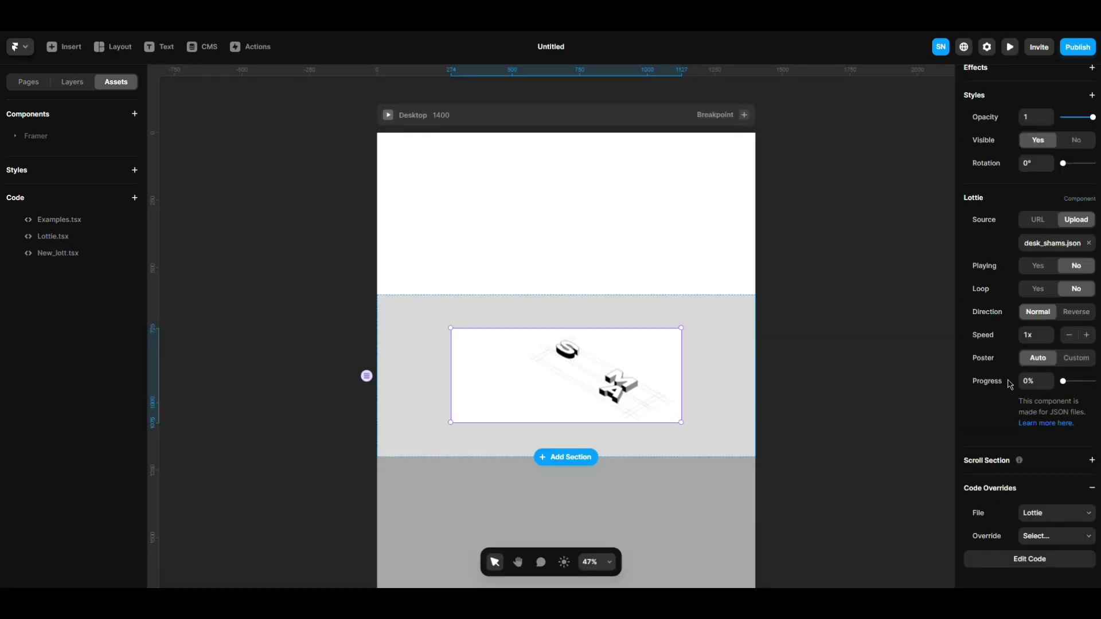
{"action": "left_click", "coordinate": [1053, 513]}
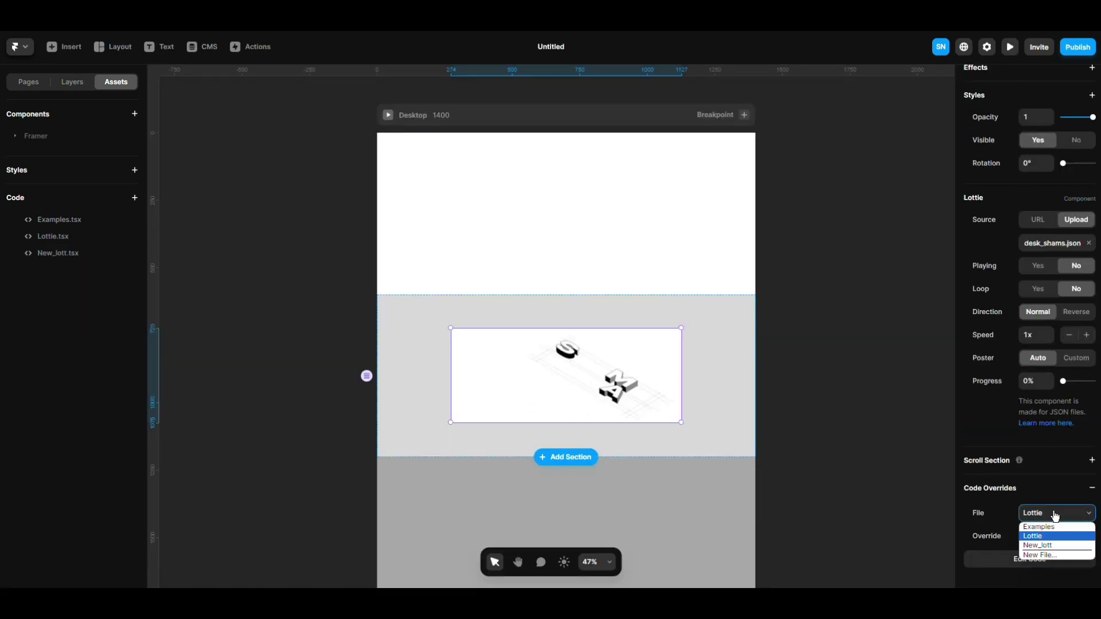
{"action": "left_click", "coordinate": [1036, 546]}
{"action": "left_click", "coordinate": [1045, 537]}
{"action": "left_click", "coordinate": [1045, 555]}
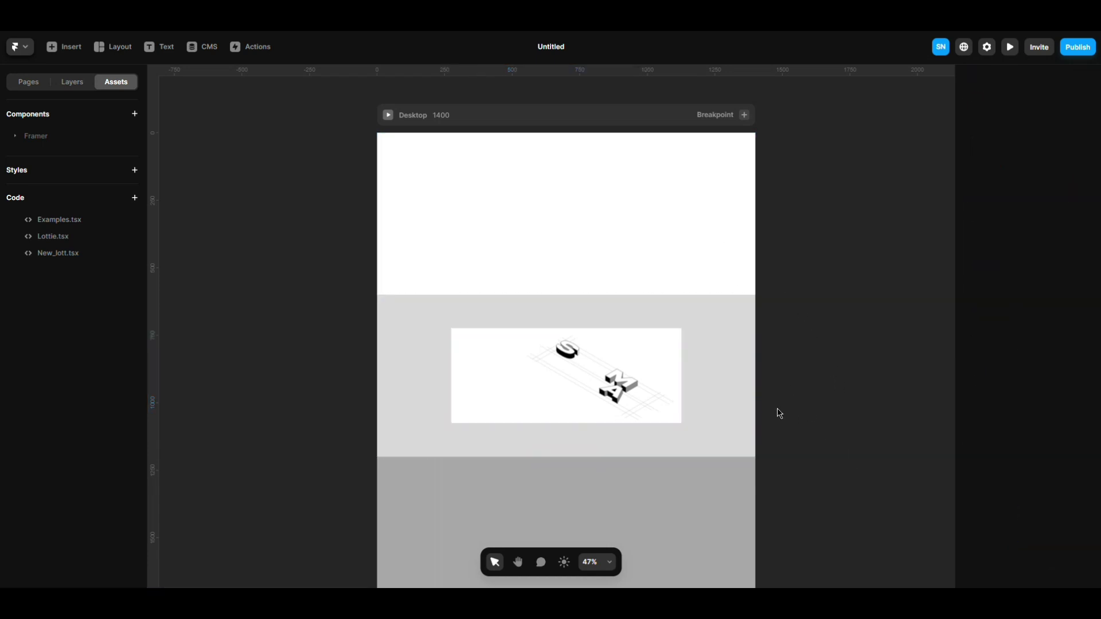
Step: Preview the page so scrolling assembles and scatters the SHAMS DIGITAL letters
{"action": "left_click", "coordinate": [387, 115]}
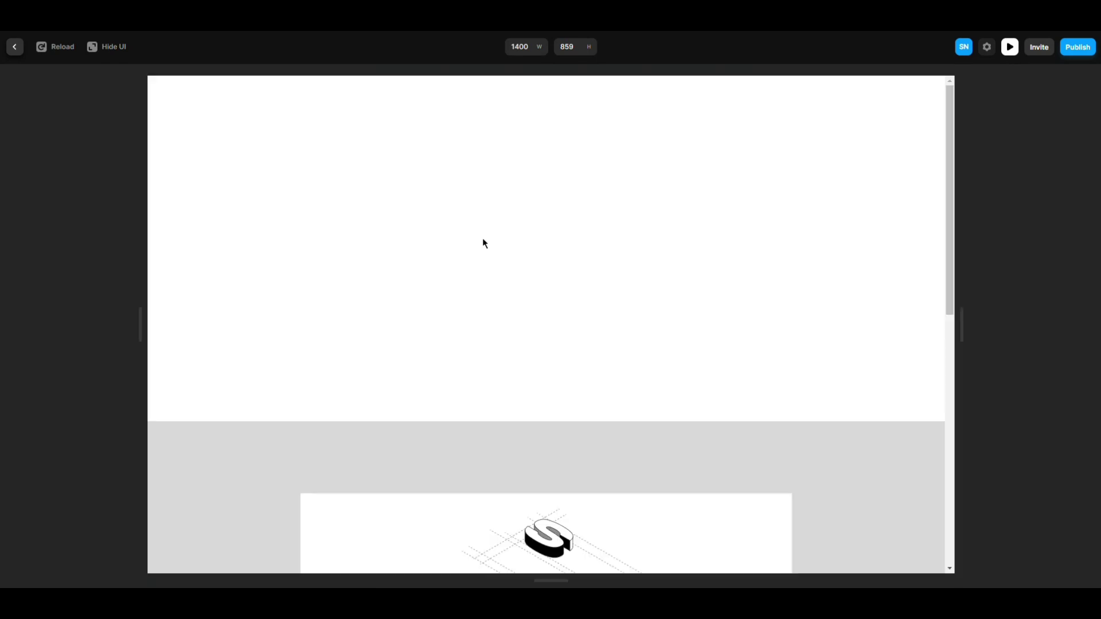
{"action": "scroll", "coordinate": [494, 221], "scroll_direction": "down", "scroll_amount": 5}
{"action": "scroll", "coordinate": [495, 221], "scroll_direction": "down", "scroll_amount": 1}
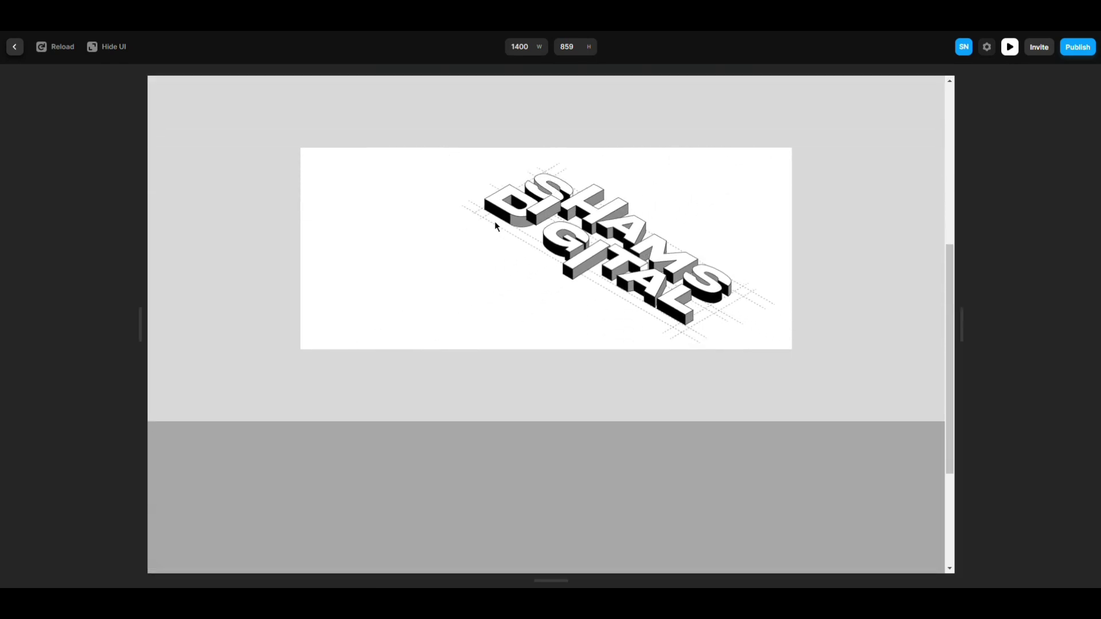
{"action": "scroll", "coordinate": [495, 221], "scroll_direction": "up", "scroll_amount": 3}
{"action": "scroll", "coordinate": [495, 221], "scroll_direction": "down", "scroll_amount": 2}
{"action": "scroll", "coordinate": [495, 226], "scroll_direction": "down", "scroll_amount": 1}
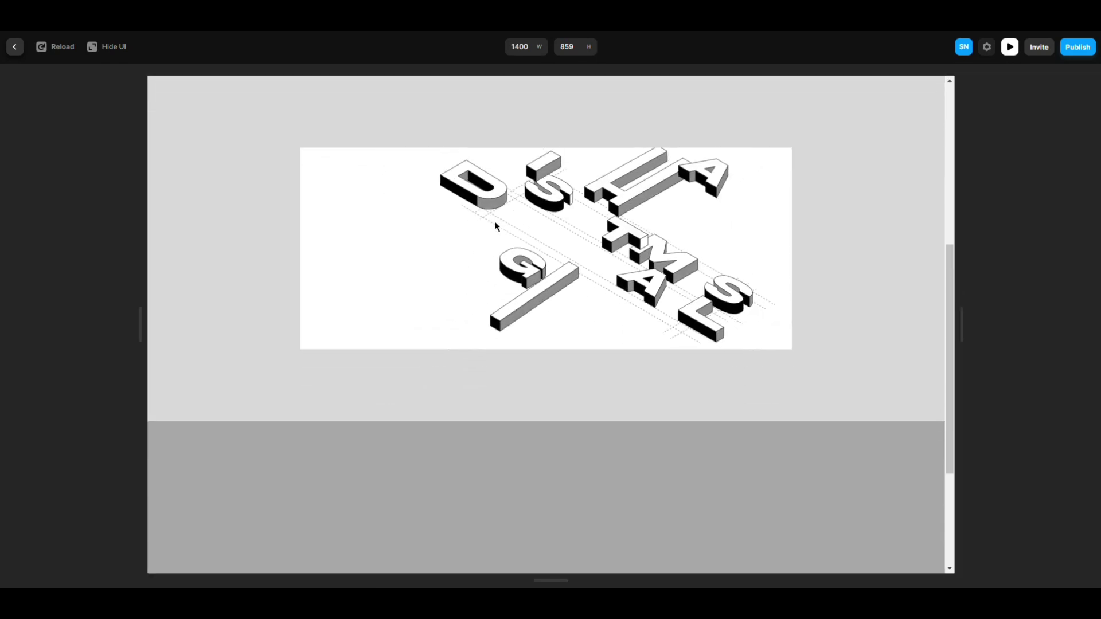
{"action": "scroll", "coordinate": [495, 226], "scroll_direction": "up", "scroll_amount": 2}
{"action": "scroll", "coordinate": [495, 226], "scroll_direction": "down", "scroll_amount": 1}
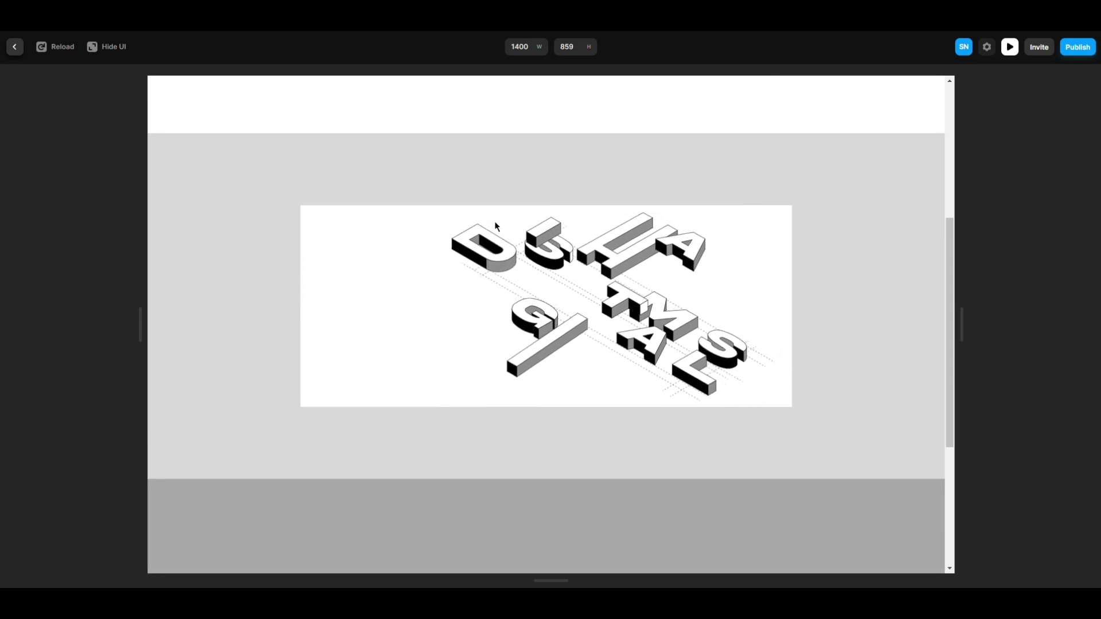